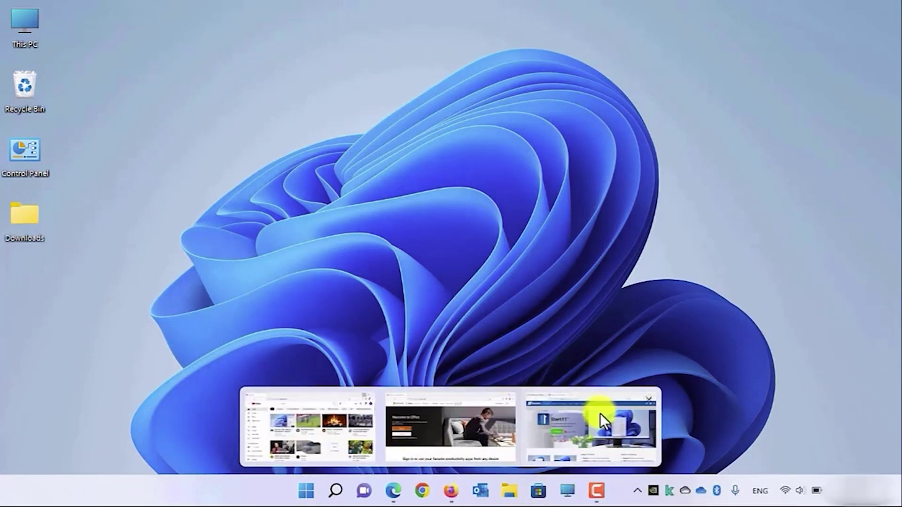
# Step: Bring up the Start11 page in Firefox and go to its Download page
pyautogui.click(600, 414)
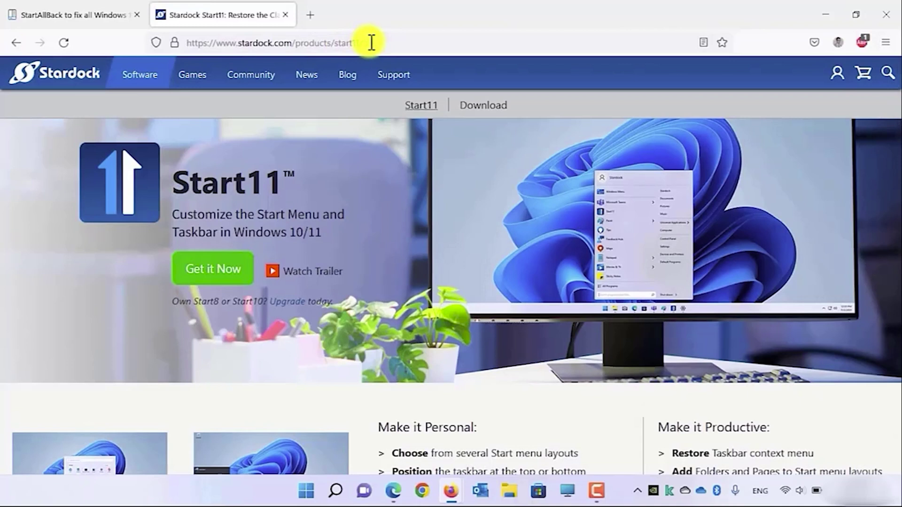
pyautogui.click(481, 111)
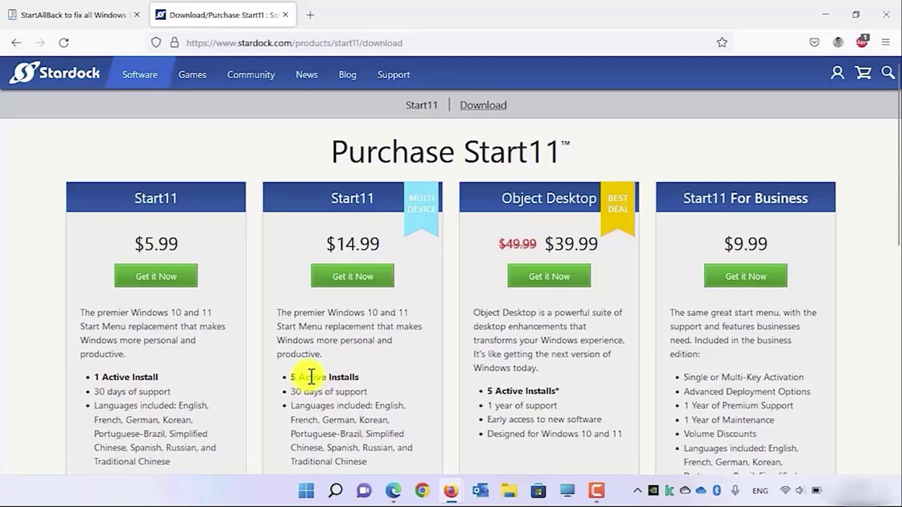
pyautogui.scroll(-4, 311, 377)
pyautogui.scroll(-4, 312, 377)
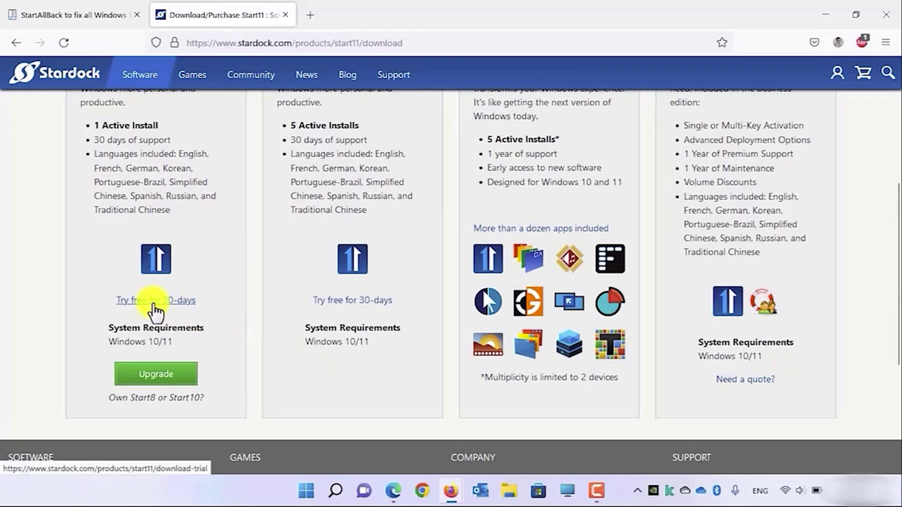
# Step: Download the Start11_setup.exe trial using 'Try free for 30-days' under the $5.99 option
pyautogui.click(155, 305)
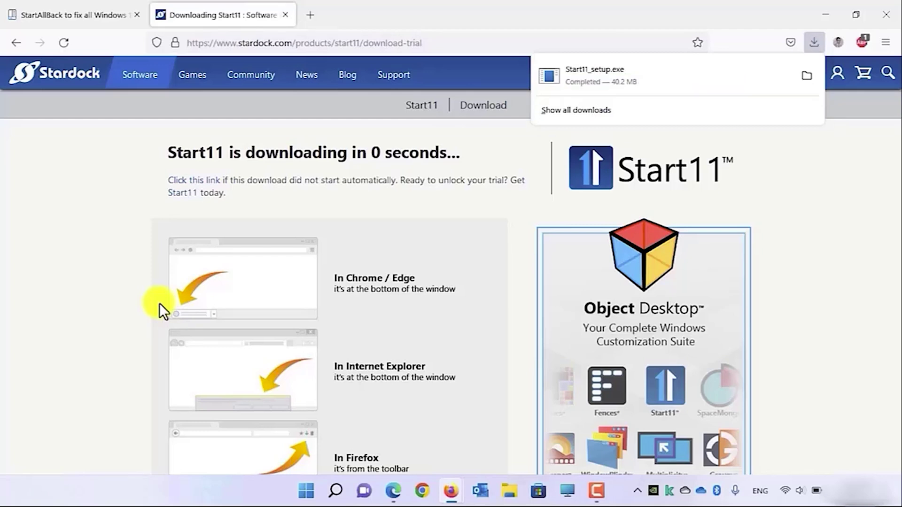
# Step: Show Start11_setup.exe in the Downloads folder and bring up its context menu
pyautogui.click(802, 77)
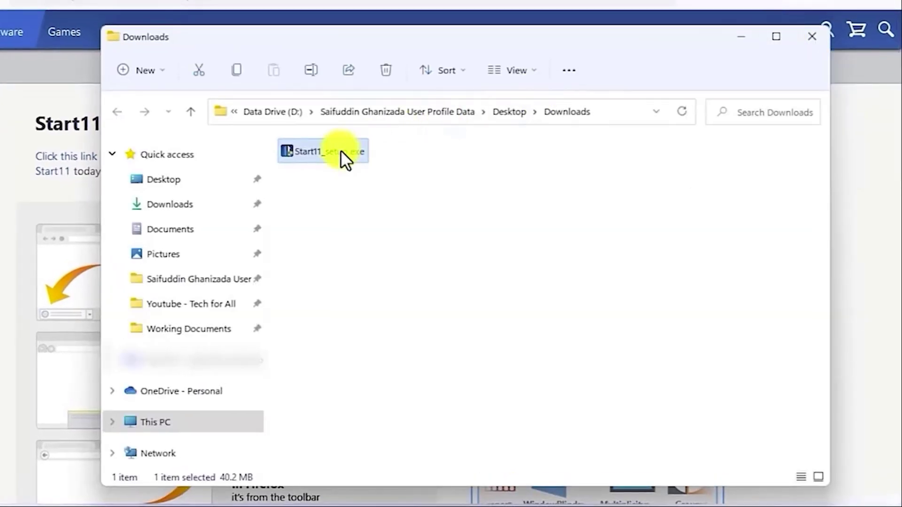
pyautogui.rightClick(341, 151)
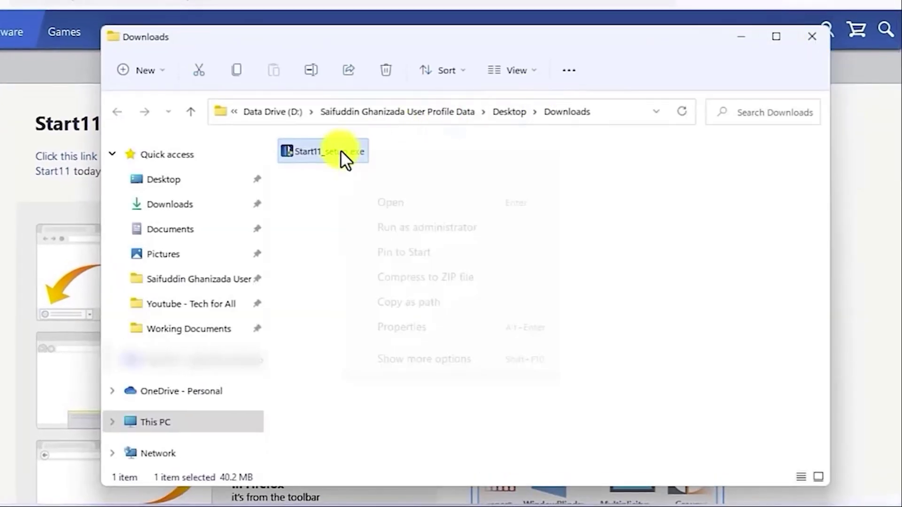
# Step: Run Start11_setup.exe as administrator, accept the license, and install to the default folder
pyautogui.click(443, 231)
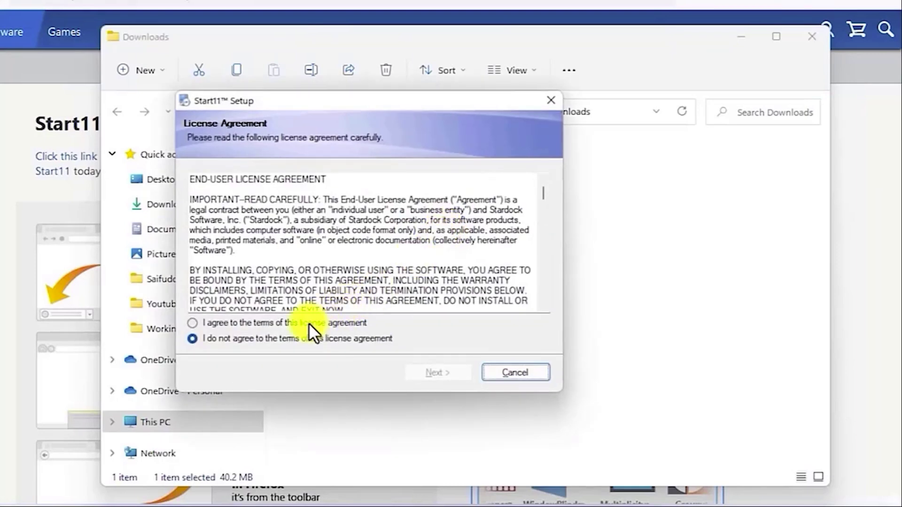
pyautogui.click(309, 323)
pyautogui.click(437, 373)
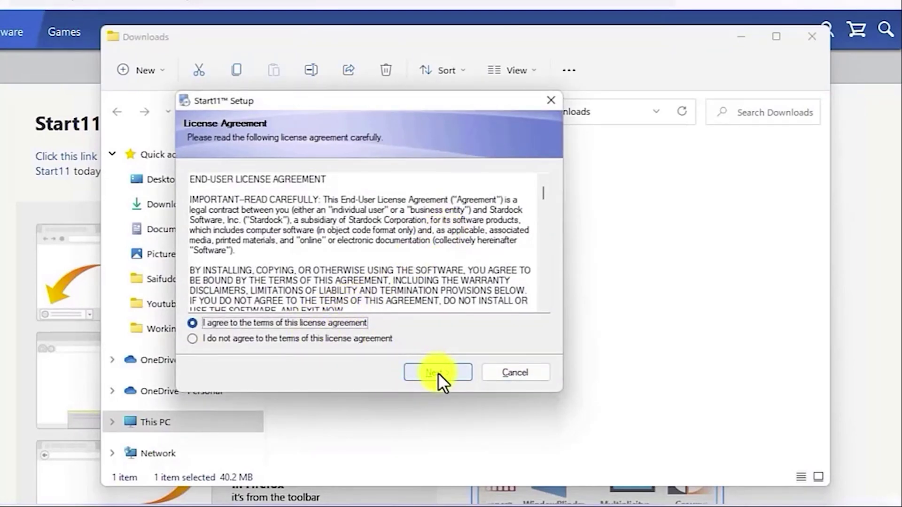
pyautogui.click(438, 373)
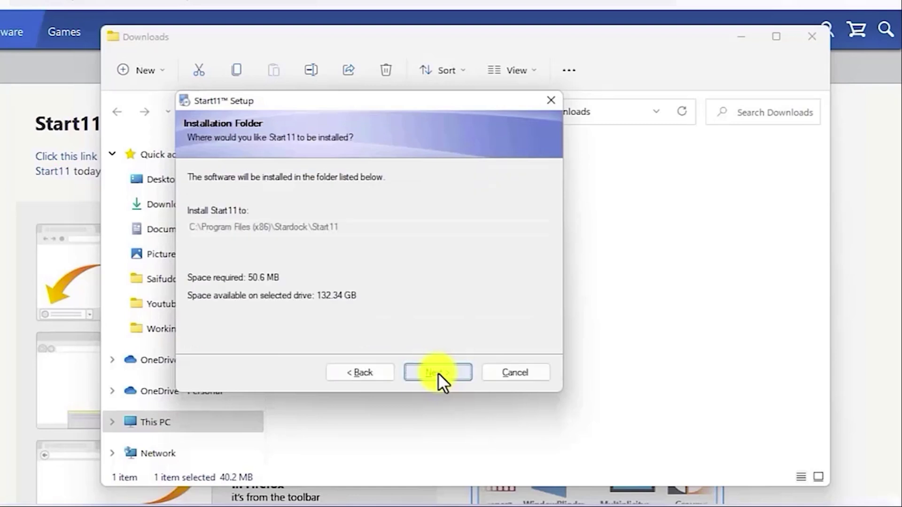
pyautogui.click(438, 373)
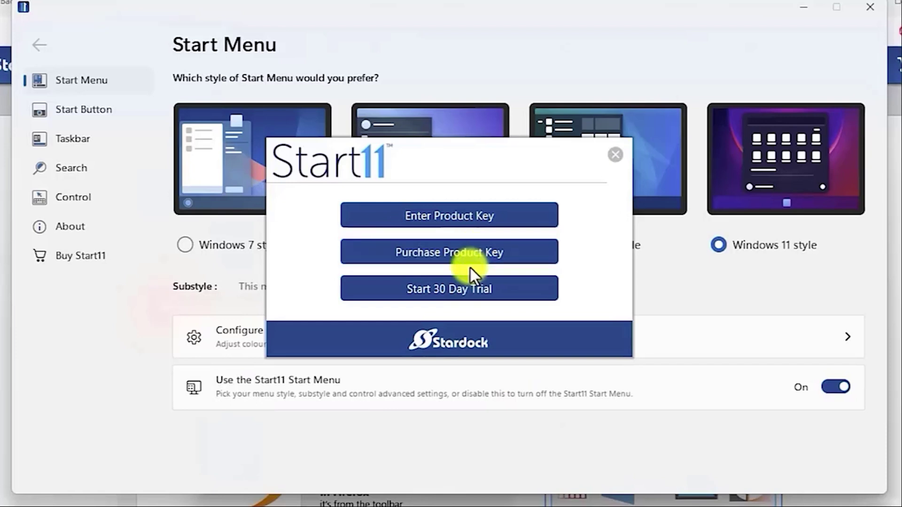
# Step: Choose Start 30 Day Trial and submit an email address for activation
pyautogui.click(451, 289)
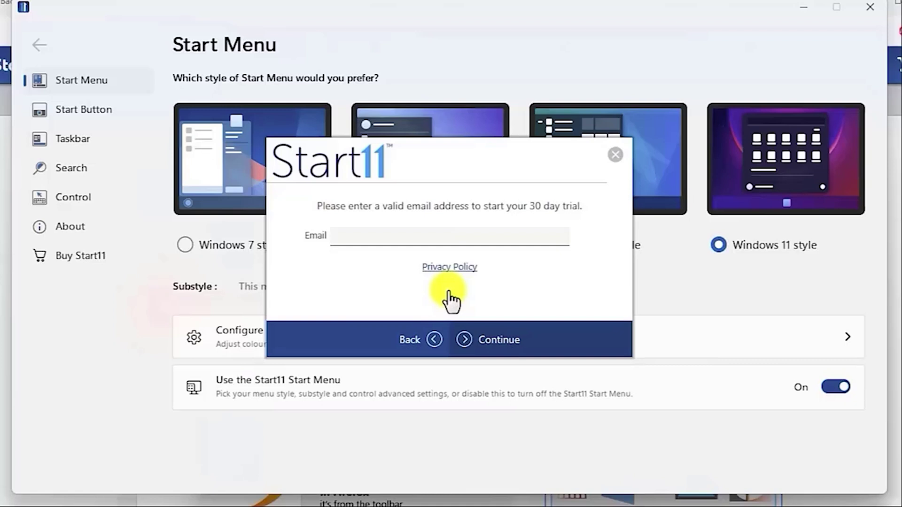
pyautogui.write('[email address, blurred in recording]')
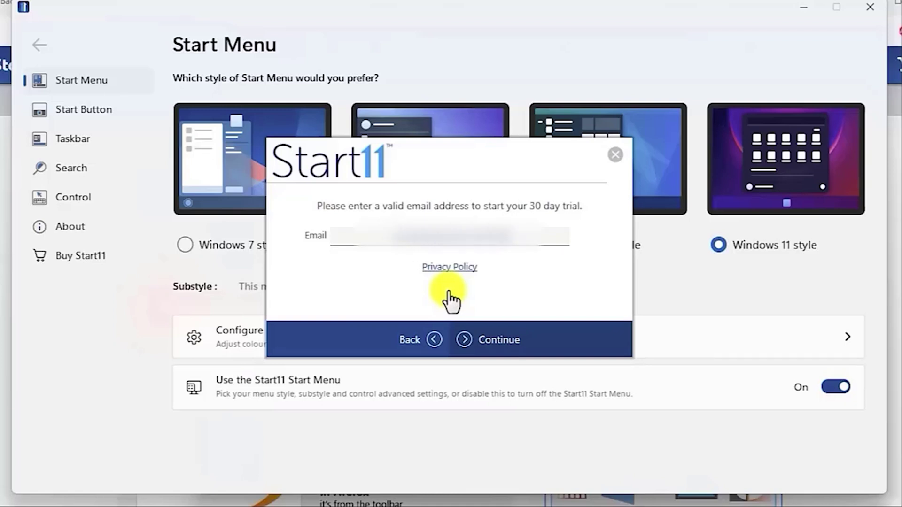
pyautogui.write('[blurred characters]')
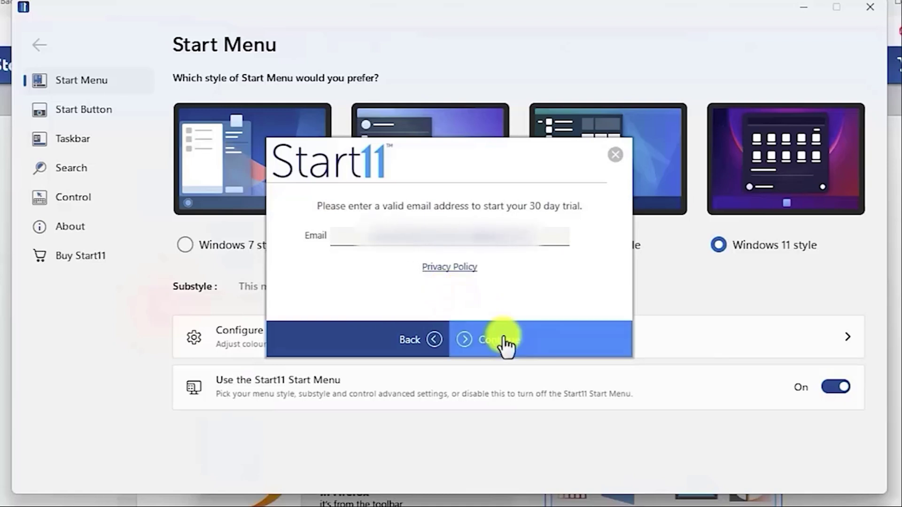
pyautogui.click(500, 340)
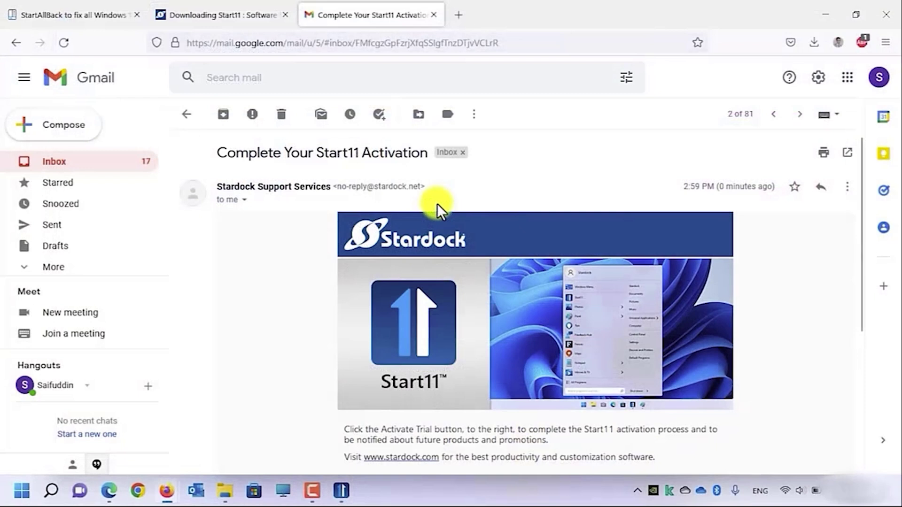
pyautogui.scroll(-5, 437, 204)
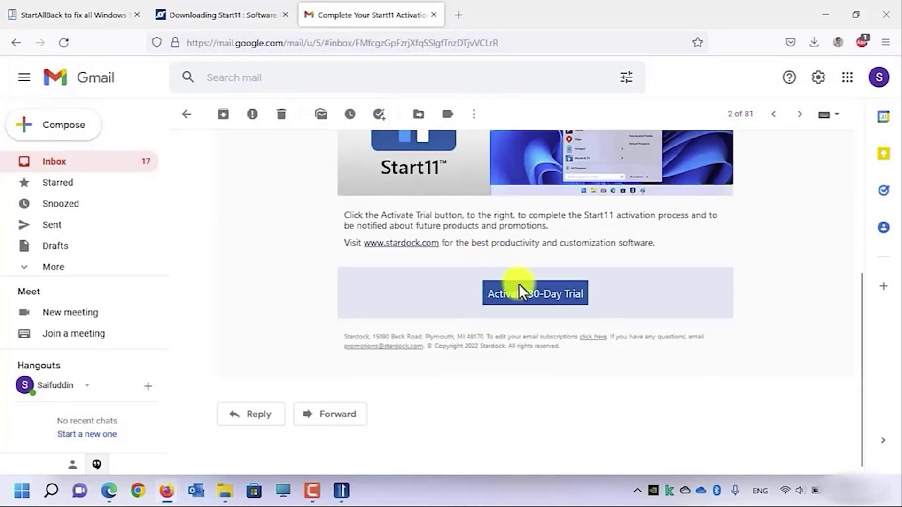
# Step: Use Activate 30-Day Trial in the 'Complete Your Start11 Activation' email
pyautogui.click(530, 296)
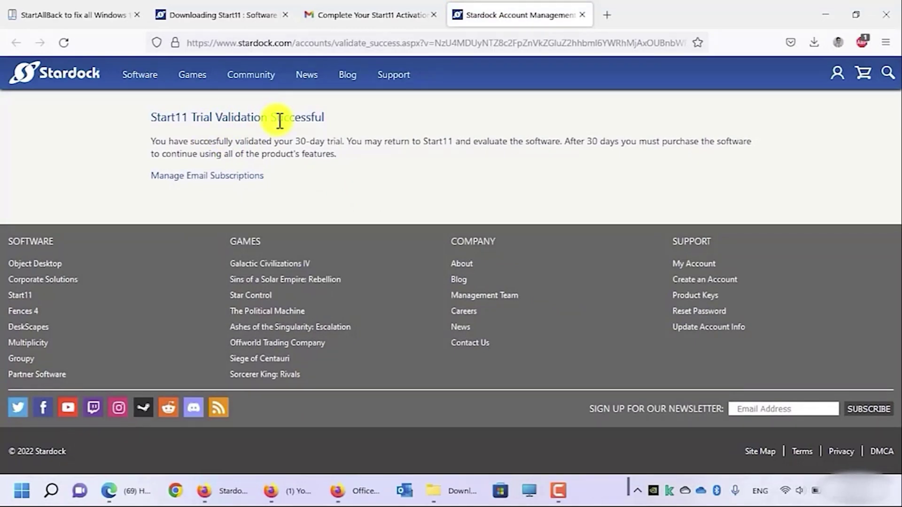
# Step: Finish the trial confirmation, answer No to taskbar enhancement, and confirm Center aligned
pyautogui.click(819, 17)
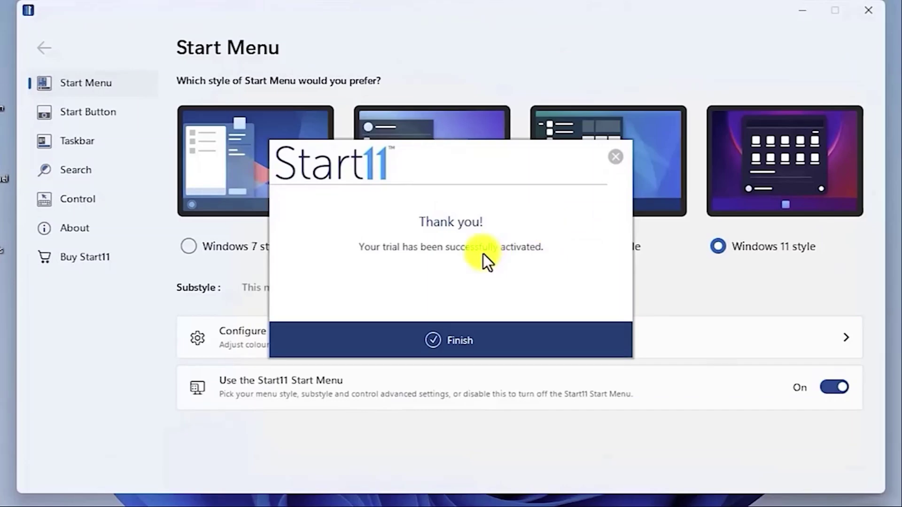
pyautogui.click(466, 341)
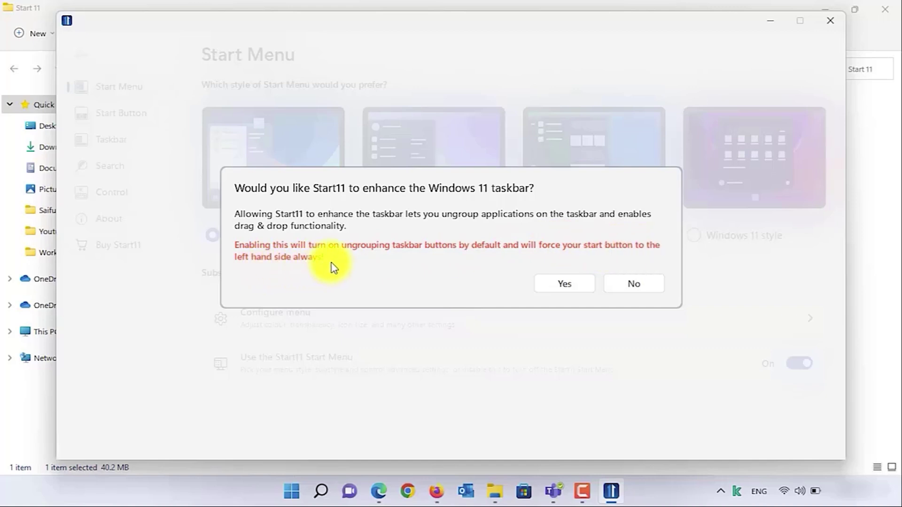
pyautogui.click(634, 284)
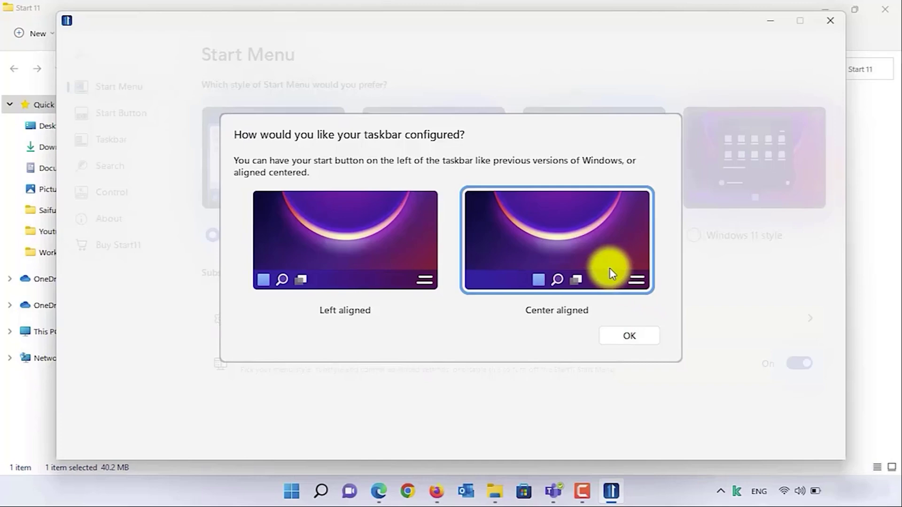
pyautogui.click(630, 337)
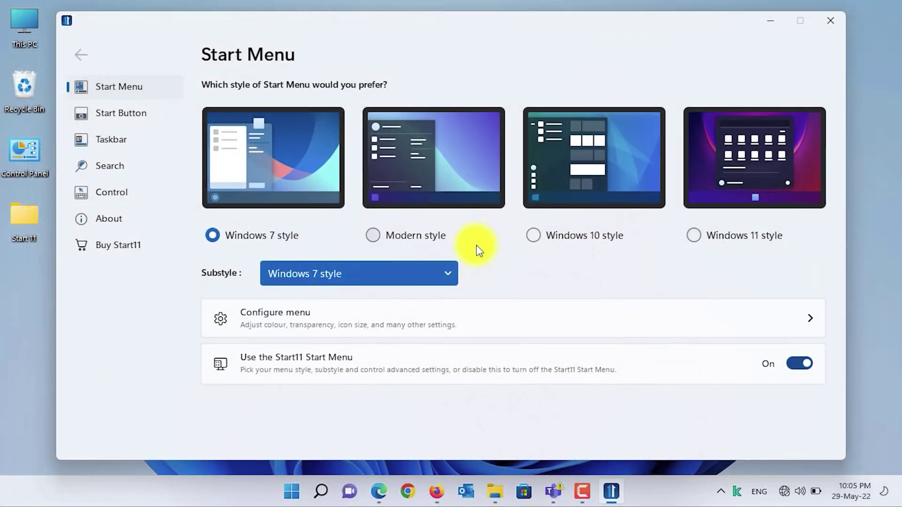
# Step: Select Windows 11 style, then reach Configure menu's 'Customize menu visual appearance' page
pyautogui.click(693, 236)
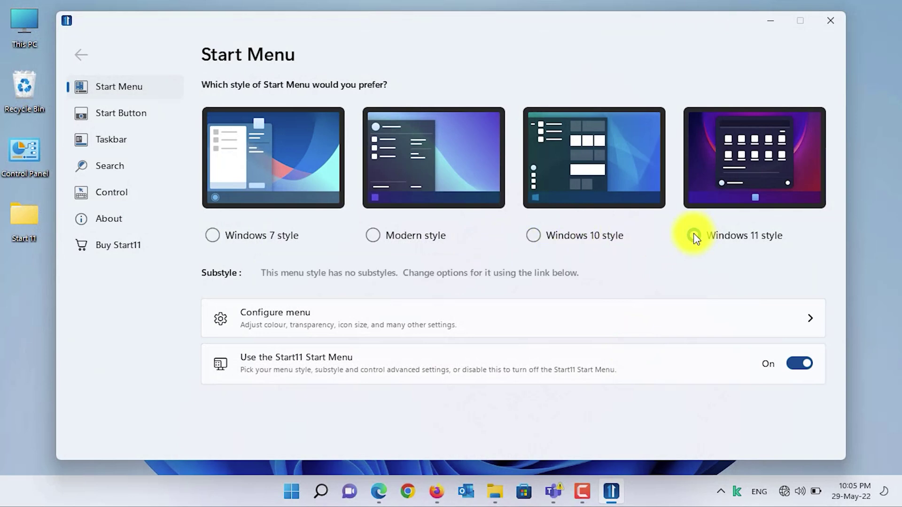
pyautogui.click(527, 322)
pyautogui.scroll(-3, 531, 322)
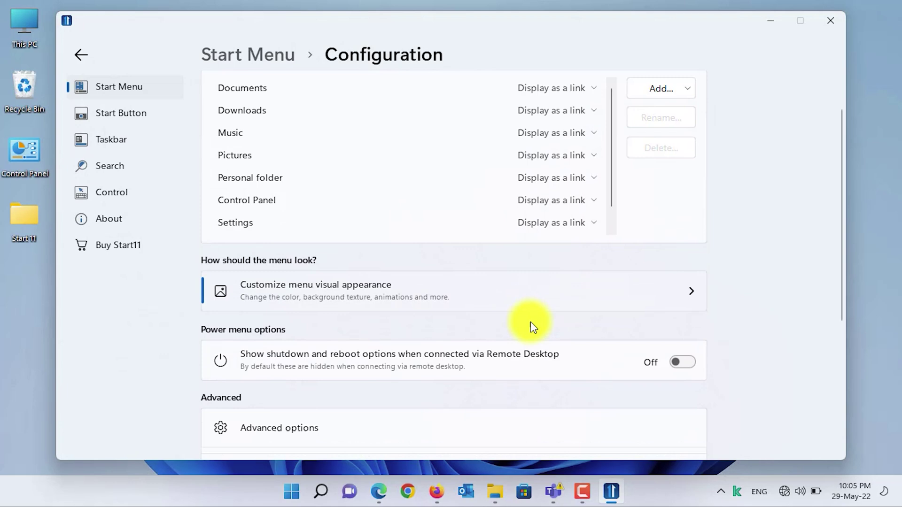
pyautogui.scroll(-2, 531, 322)
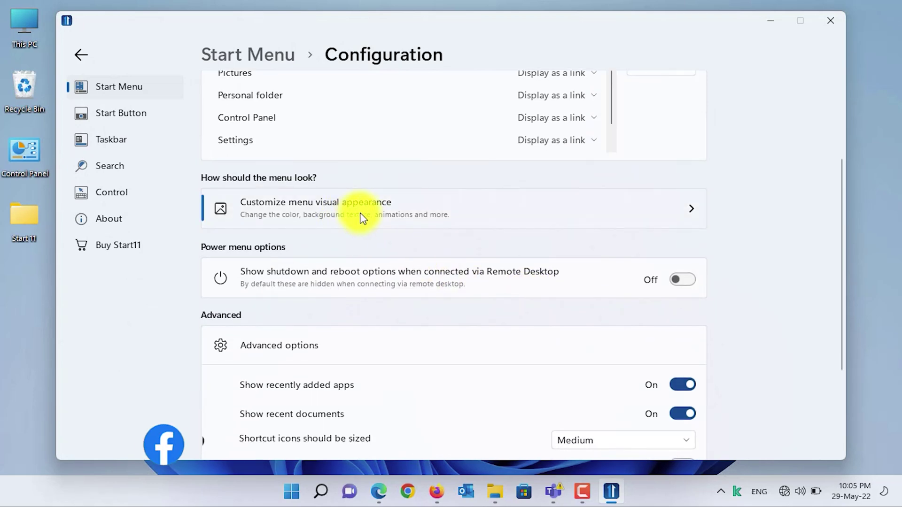
pyautogui.click(473, 214)
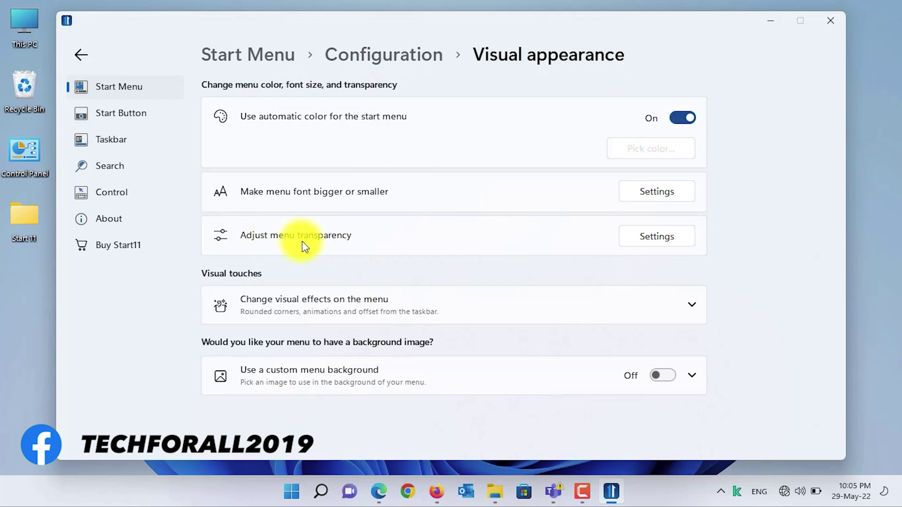
# Step: Drag the menu transparency slider from 94% down to 27% solid and recheck the value
pyautogui.click(653, 240)
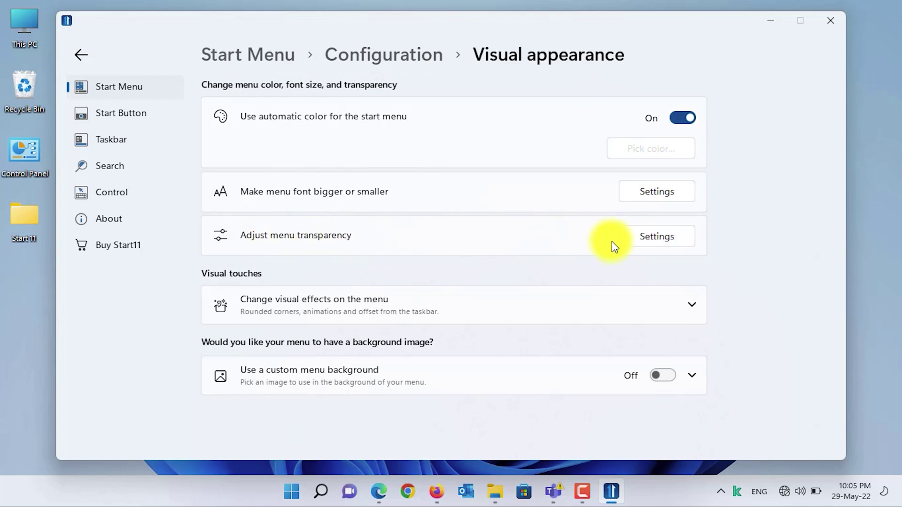
pyautogui.click(647, 240)
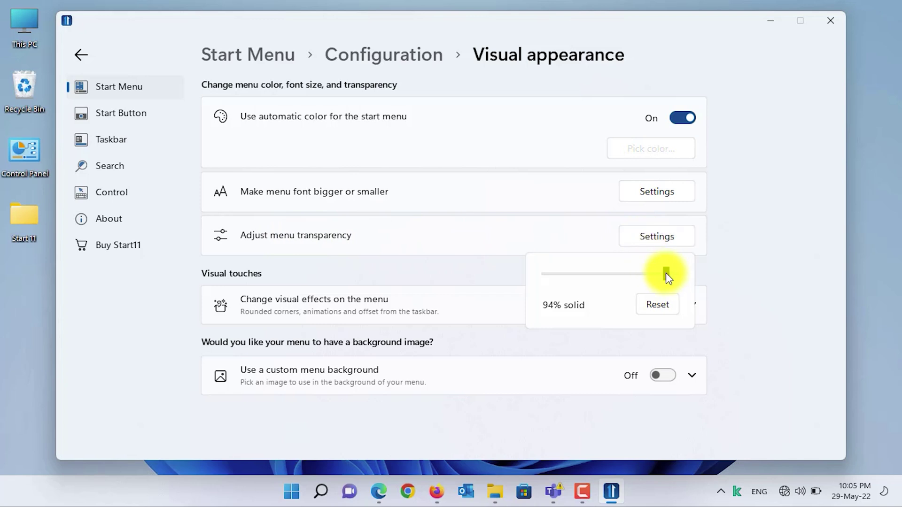
pyautogui.moveTo(666, 273); pyautogui.dragTo(570, 272)
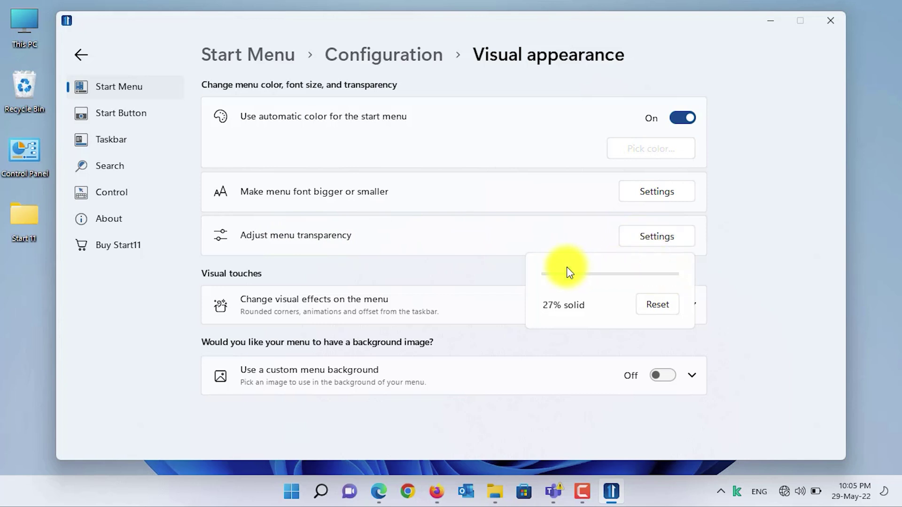
pyautogui.click(494, 275)
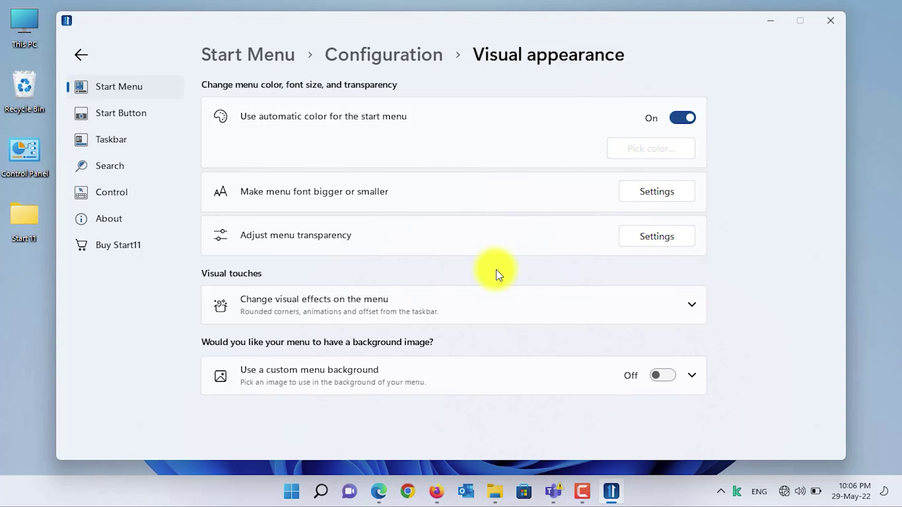
pyautogui.click(640, 243)
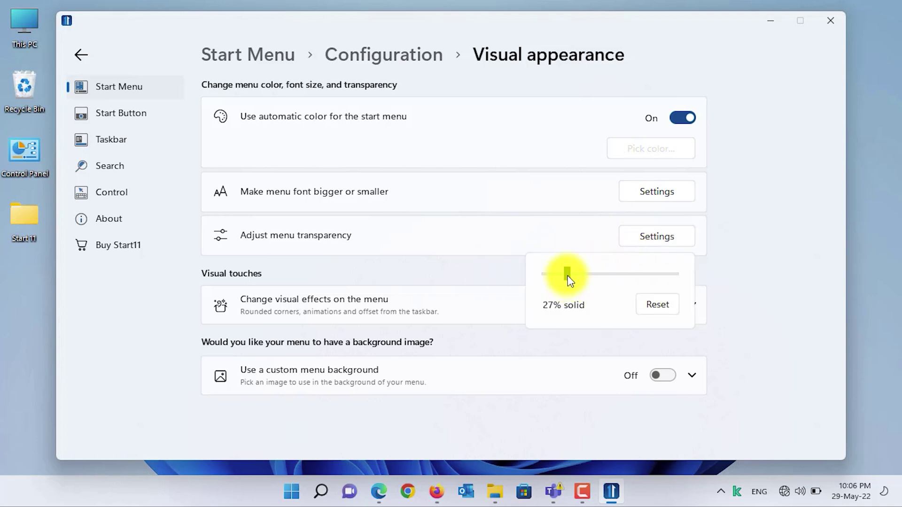
# Step: Preview the 27% solid Start menu over the desktop with the settings window hidden
pyautogui.click(291, 491)
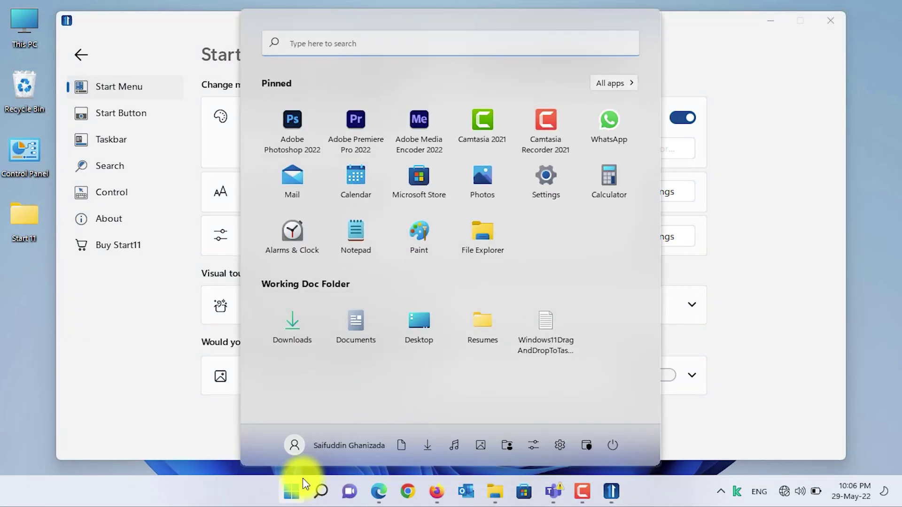
pyautogui.click(302, 481)
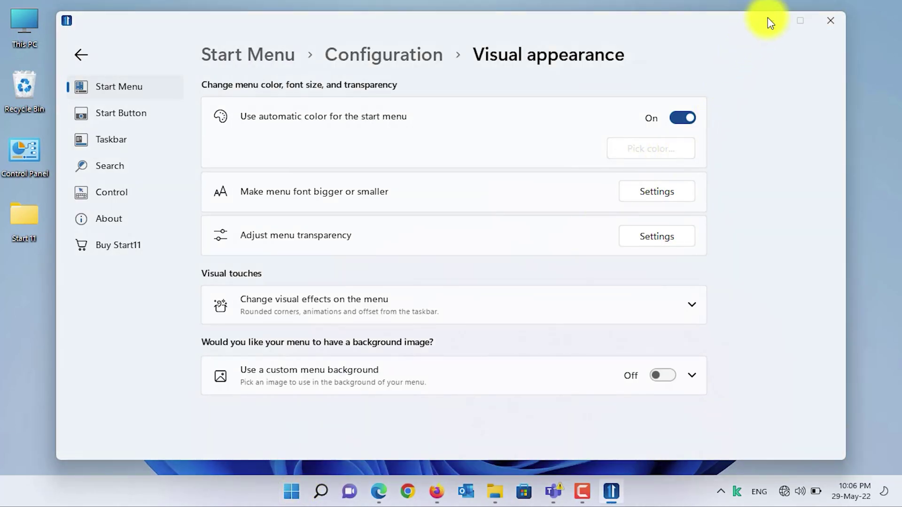
pyautogui.click(800, 20)
pyautogui.click(291, 491)
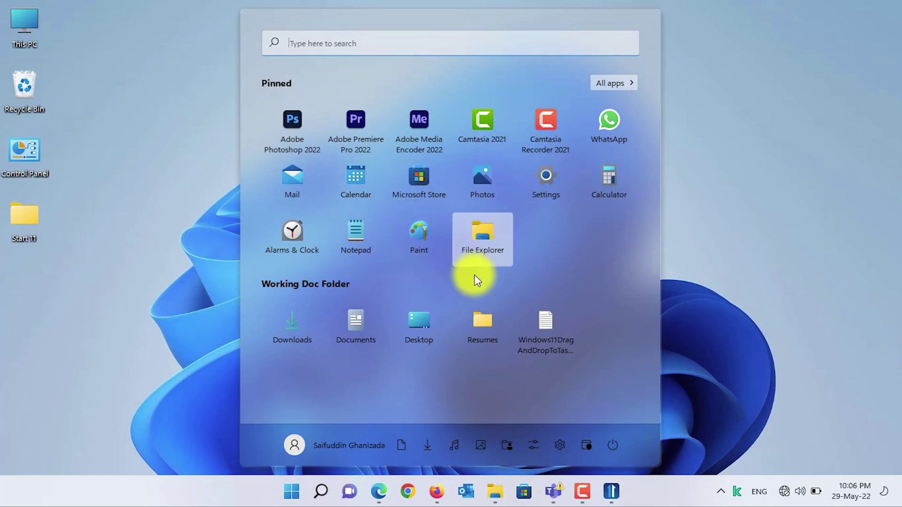
pyautogui.moveTo(596, 282)
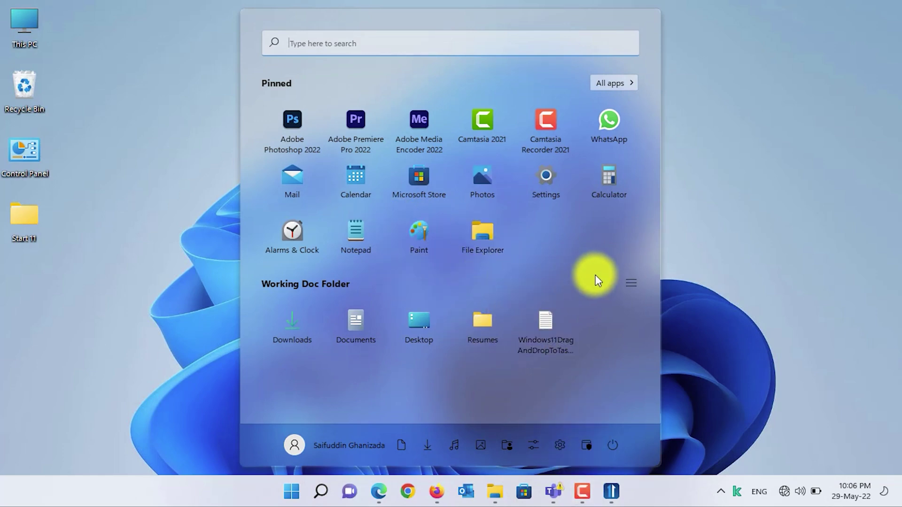
# Step: Restore Start11 and lower the menu transparency slider to 15% solid
pyautogui.click(612, 491)
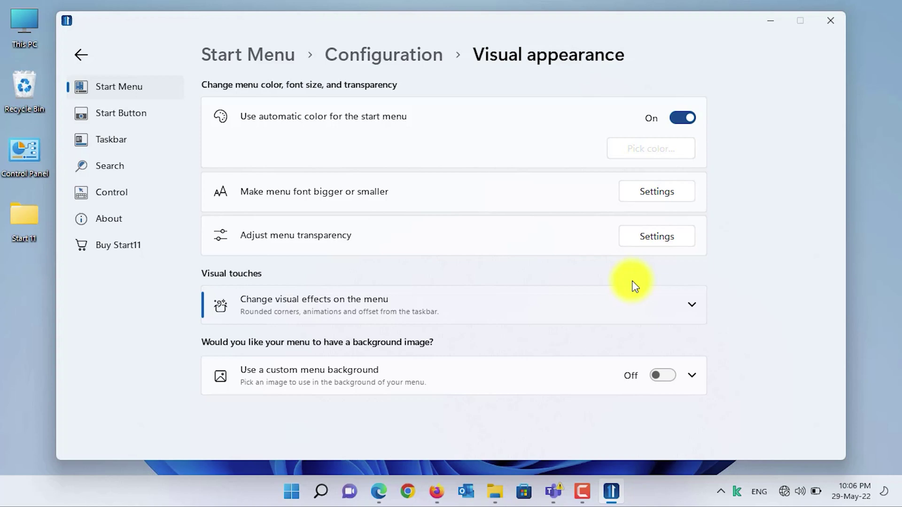
pyautogui.click(646, 235)
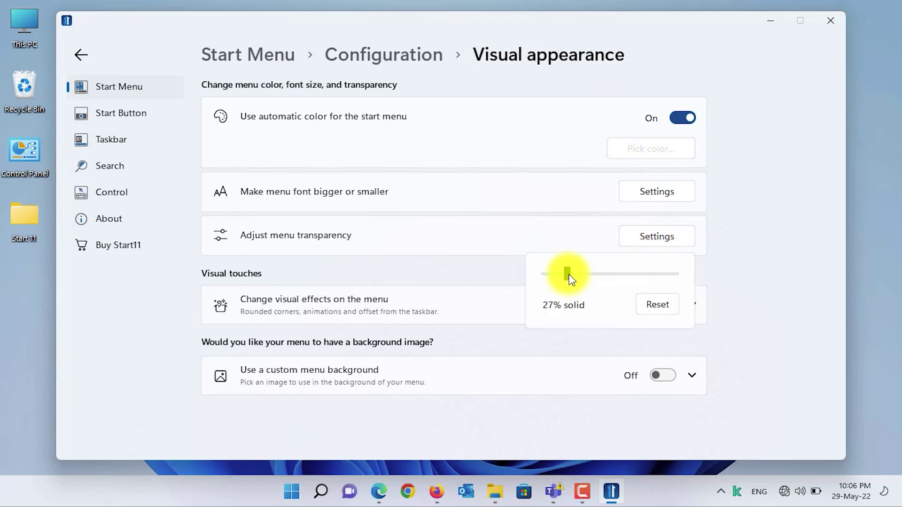
pyautogui.moveTo(569, 276); pyautogui.dragTo(552, 275)
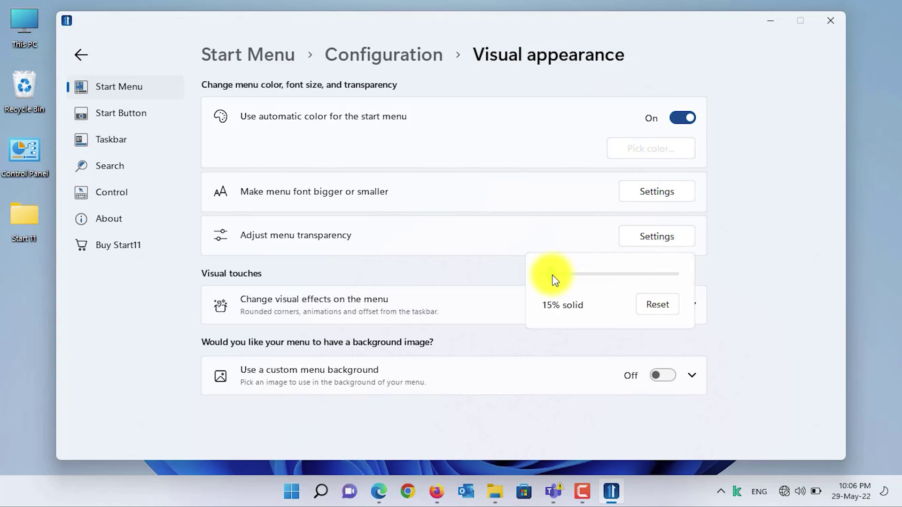
pyautogui.click(832, 251)
# Step: Check the 15% see-through Start menu over the desktop, then close it
pyautogui.click(770, 27)
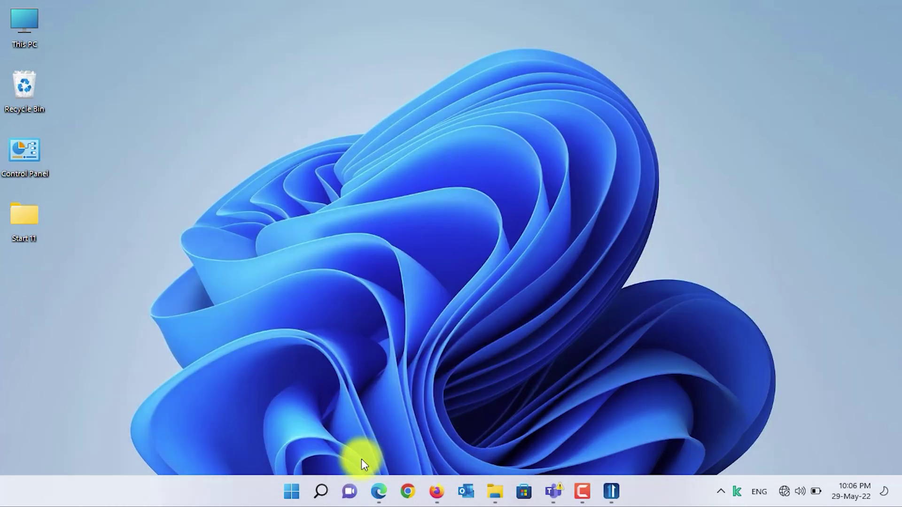
pyautogui.click(294, 486)
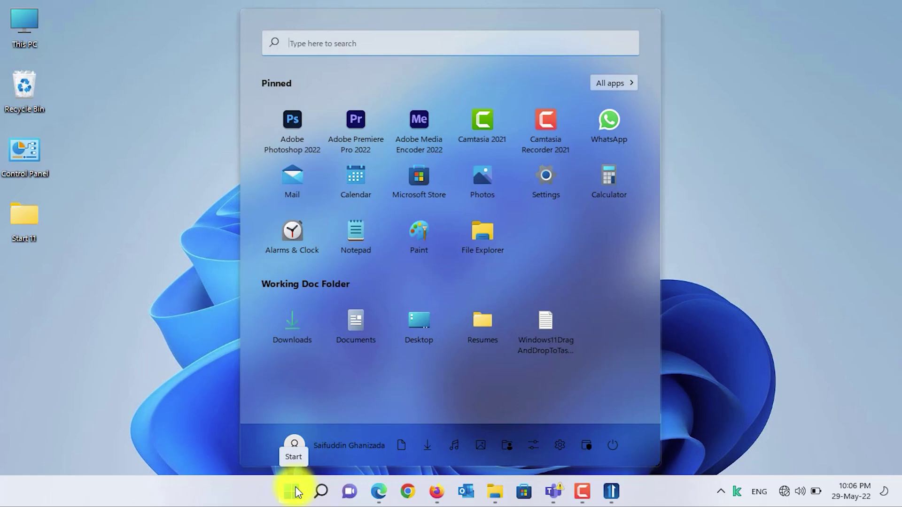
pyautogui.click(294, 491)
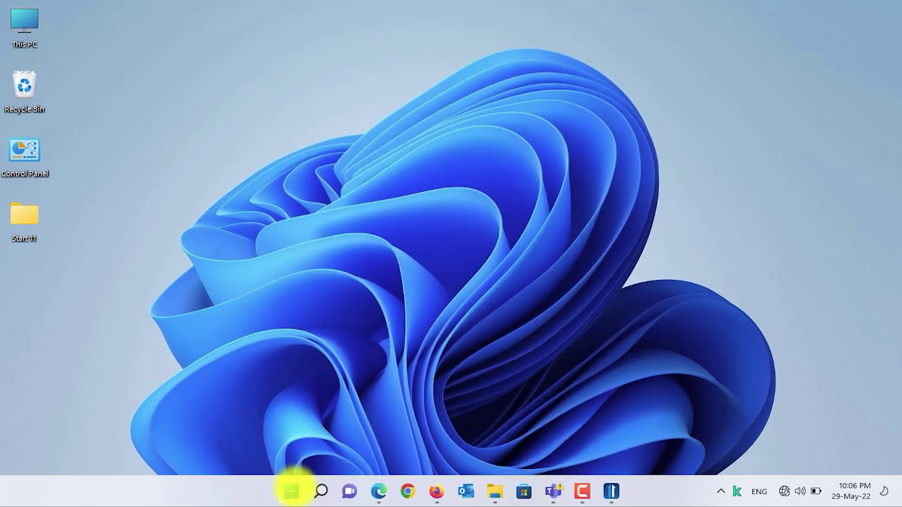
pyautogui.click(606, 491)
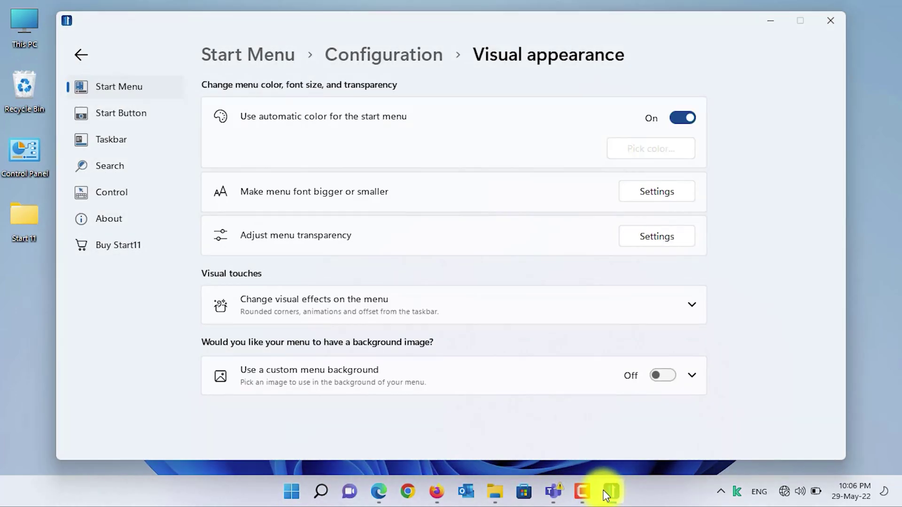